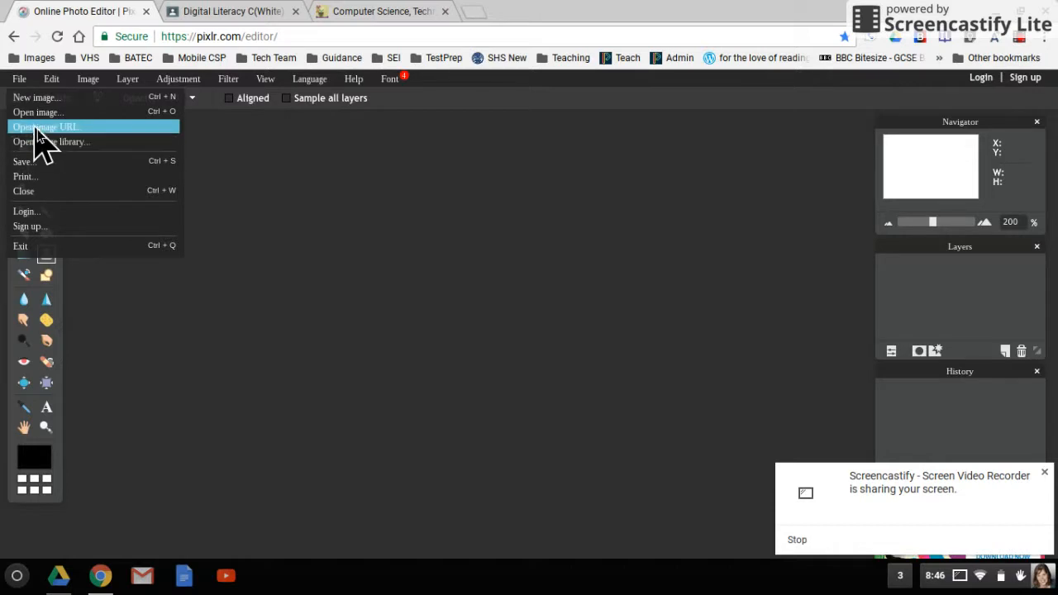
# - Open cat_cape.jpg from the Lesson 3 Selection Tools folder in My Drive
pyautogui.click(32, 113)
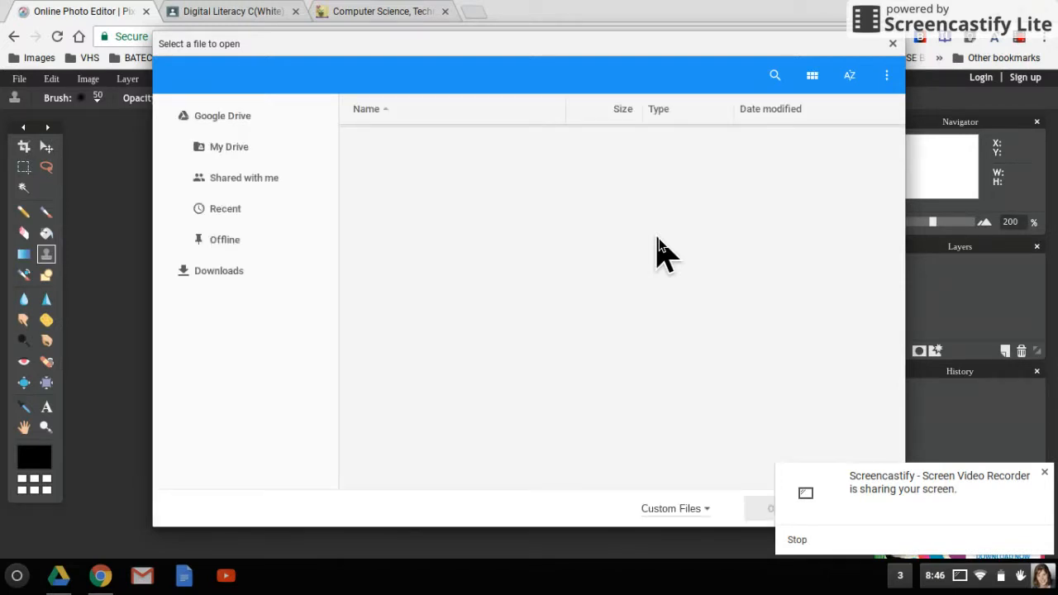
pyautogui.click(235, 150)
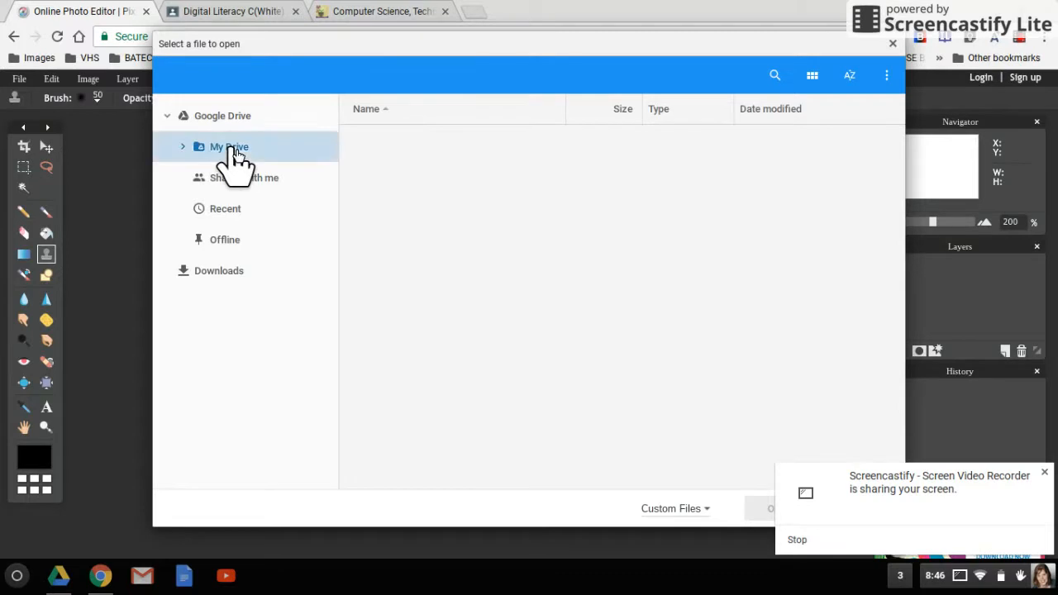
pyautogui.click(182, 147)
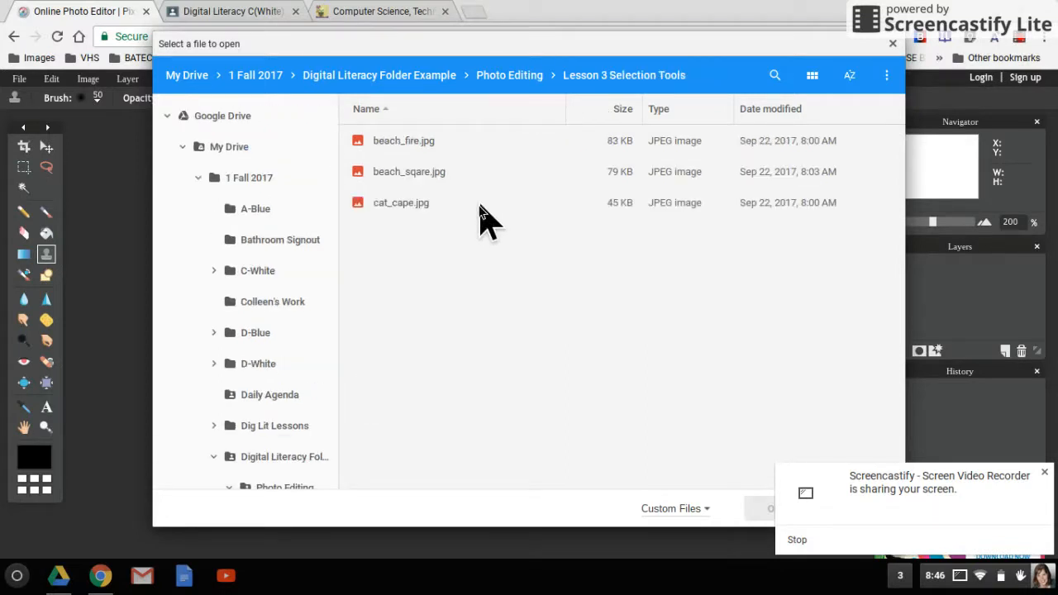
pyautogui.doubleClick(404, 207)
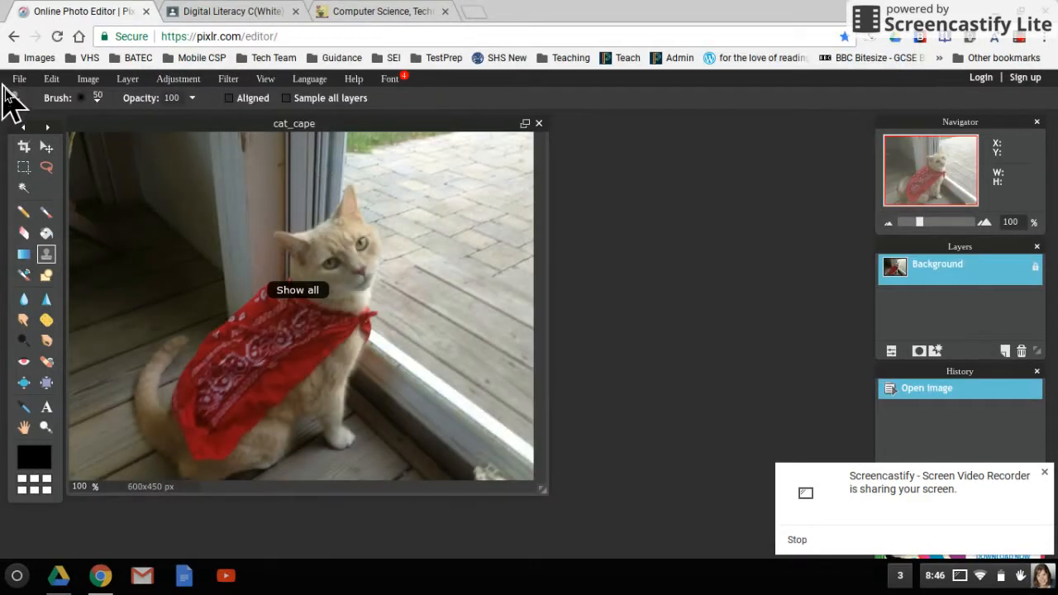
# - Open beach_fire.jpg from the Lesson 3 Selection Tools folder and move its window beside the cat_cape image
pyautogui.click(18, 80)
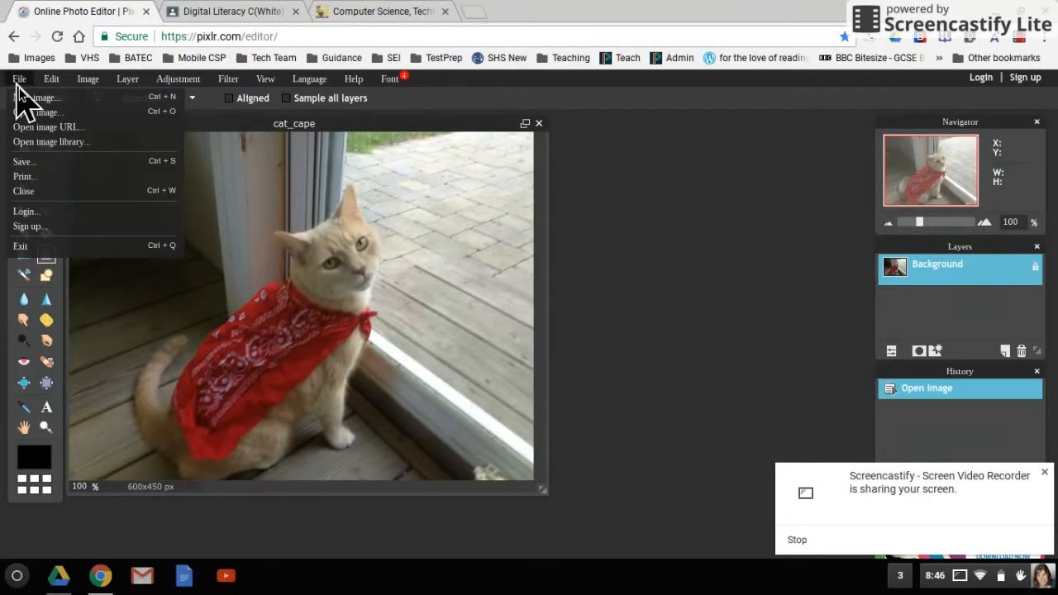
pyautogui.click(46, 116)
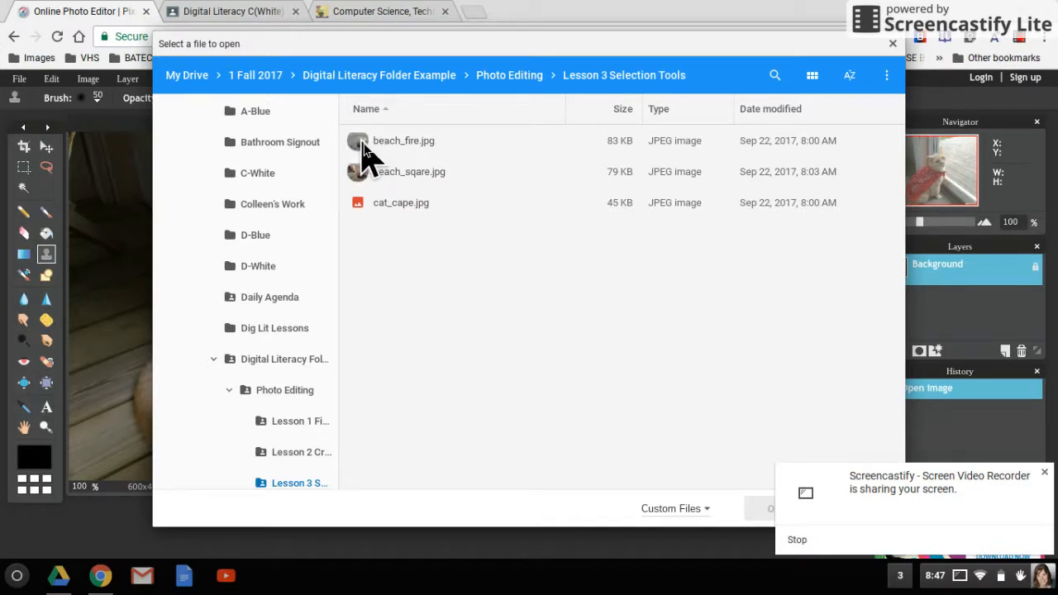
pyautogui.click(364, 152)
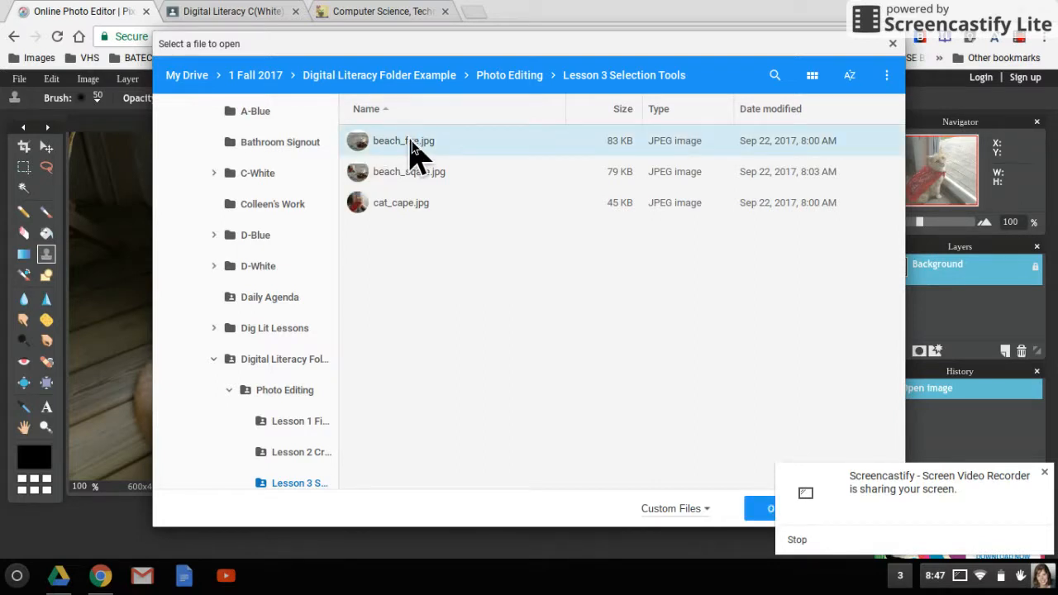
pyautogui.doubleClick(411, 153)
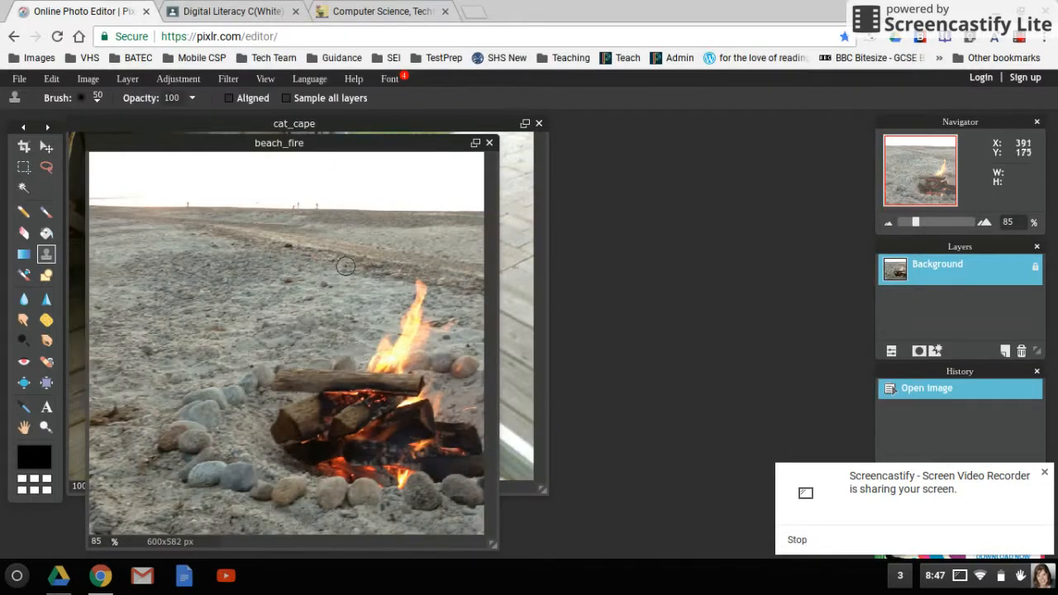
pyautogui.click(46, 146)
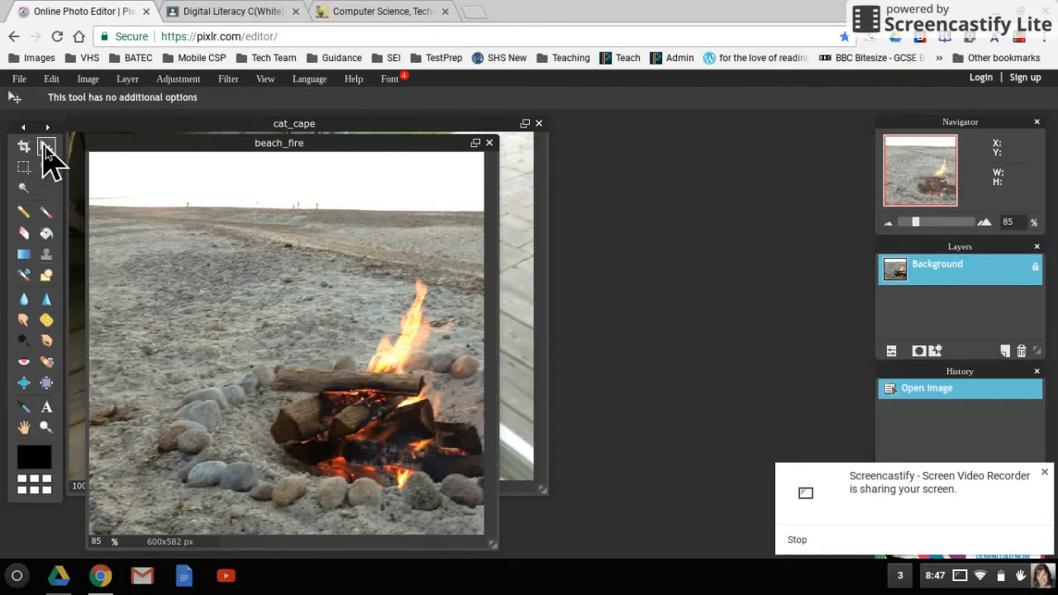
pyautogui.moveTo(242, 147); pyautogui.dragTo(630, 124)
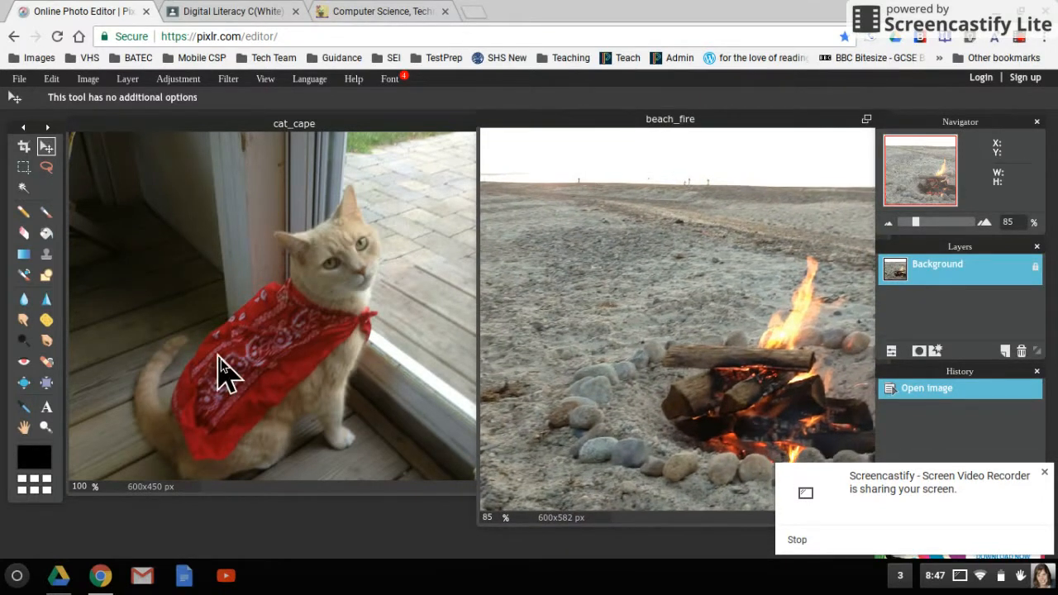
# - Select the whole cat in the cat_cape image with a rectangular marquee about 372 by 404 pixels
pyautogui.click(25, 169)
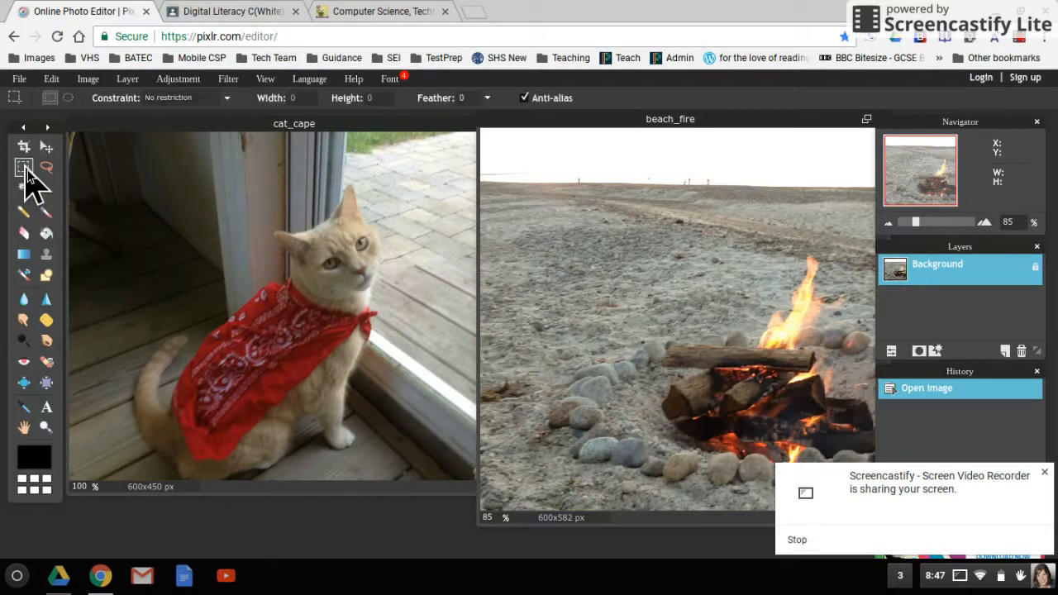
pyautogui.click(100, 168)
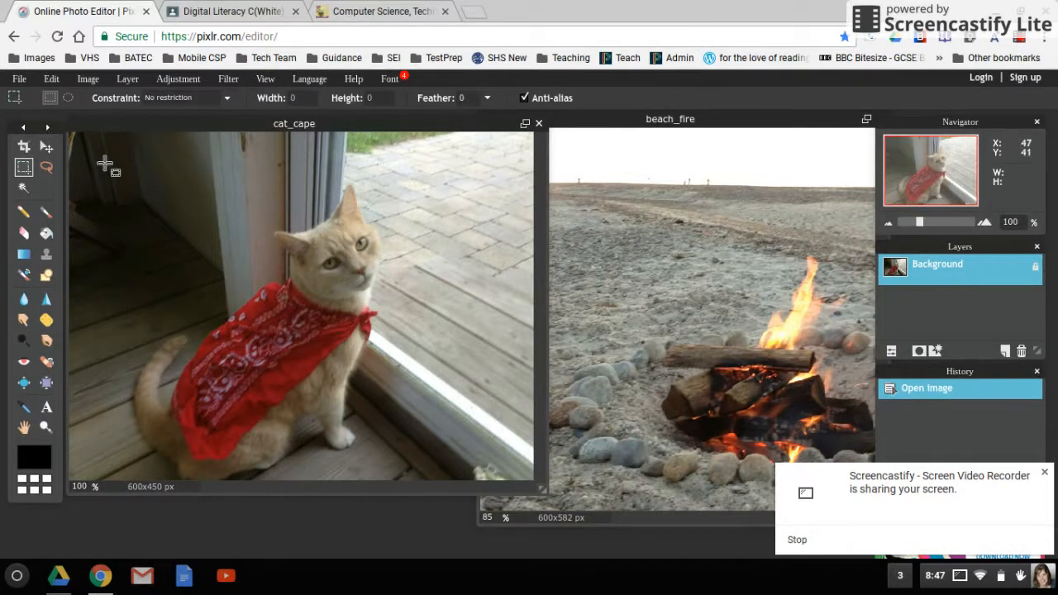
pyautogui.moveTo(109, 167); pyautogui.dragTo(397, 487)
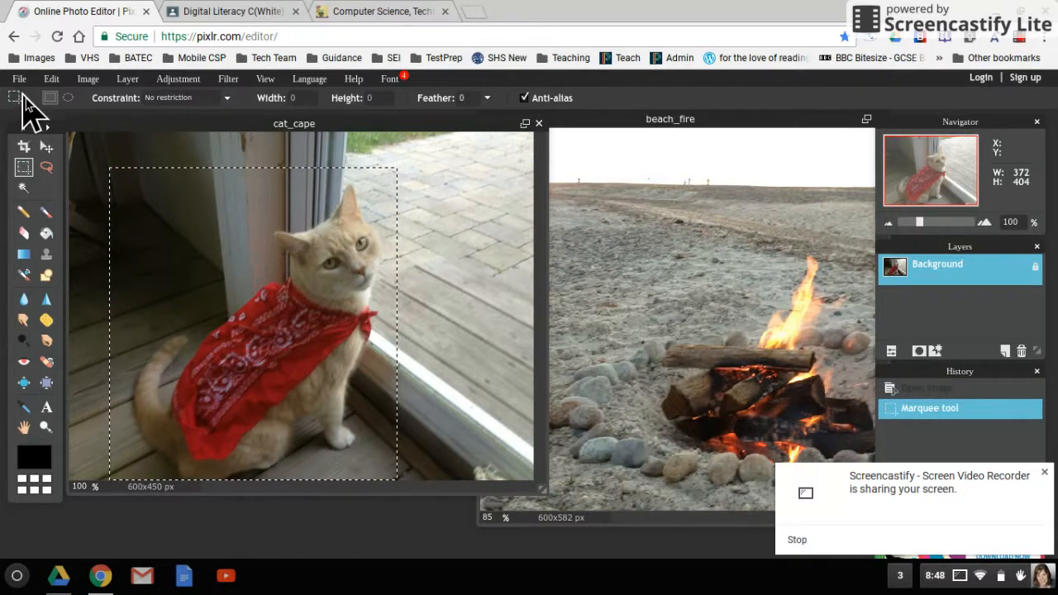
# - Copy the selected cat area into the beach_fire image and move the pasted layer to the left of the campfire
pyautogui.click(51, 80)
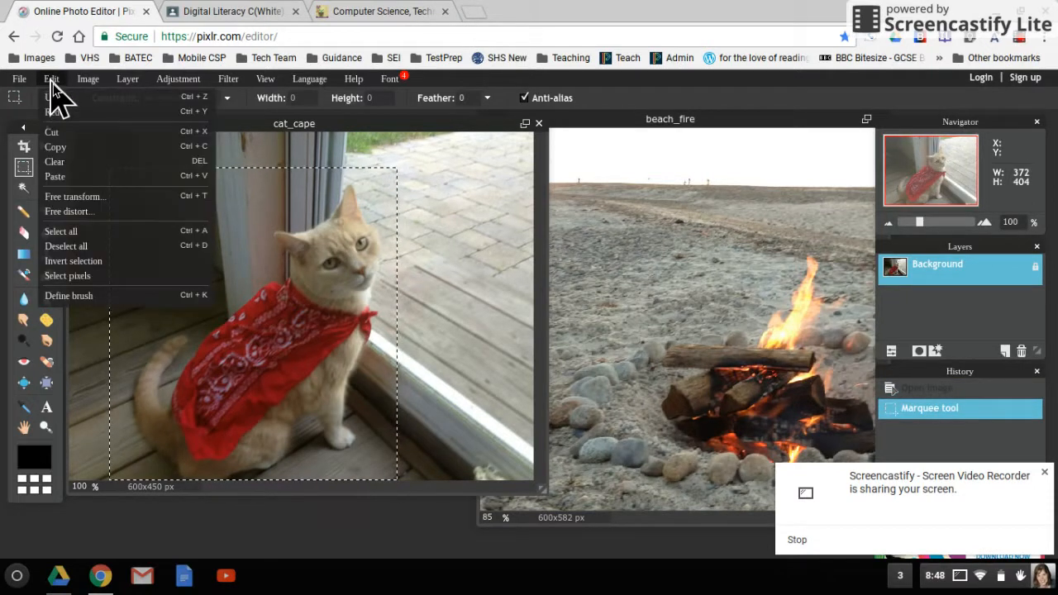
pyautogui.click(64, 147)
pyautogui.click(793, 172)
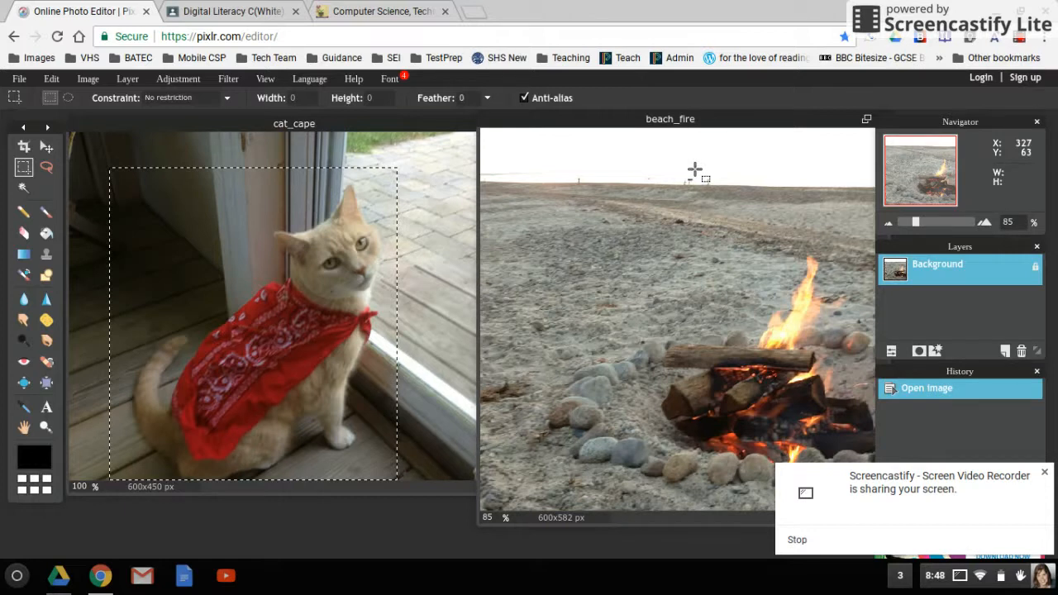
pyautogui.hotkey('ctrl', 'v')
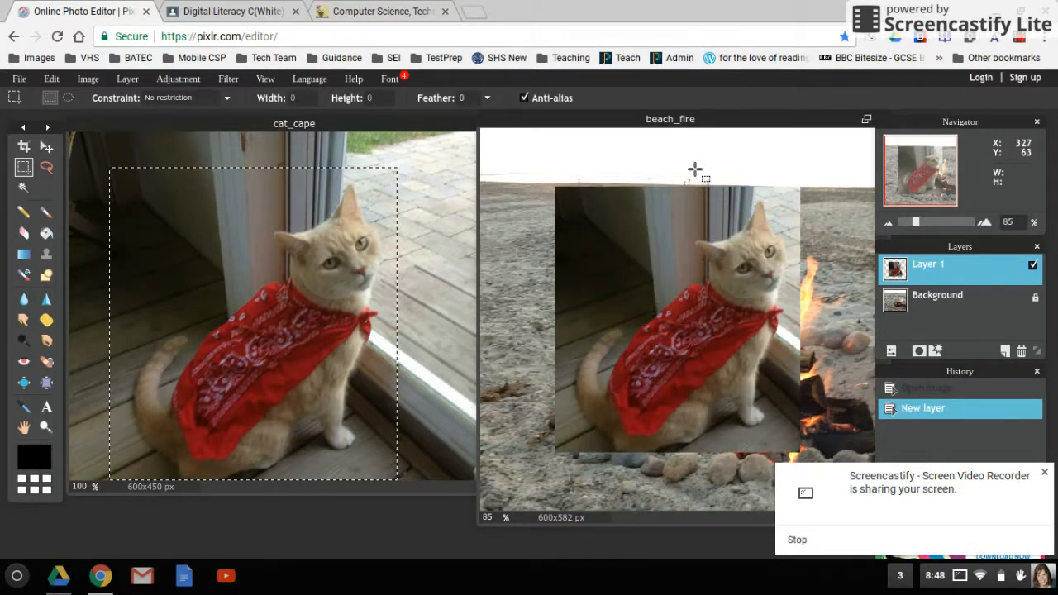
pyautogui.click(52, 149)
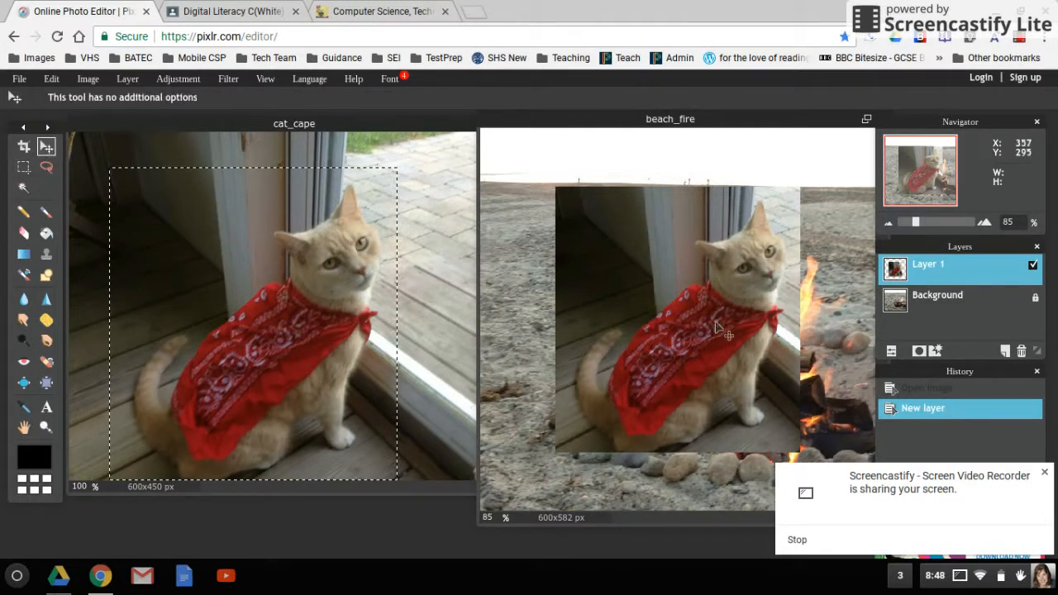
pyautogui.moveTo(734, 334); pyautogui.dragTo(634, 330)
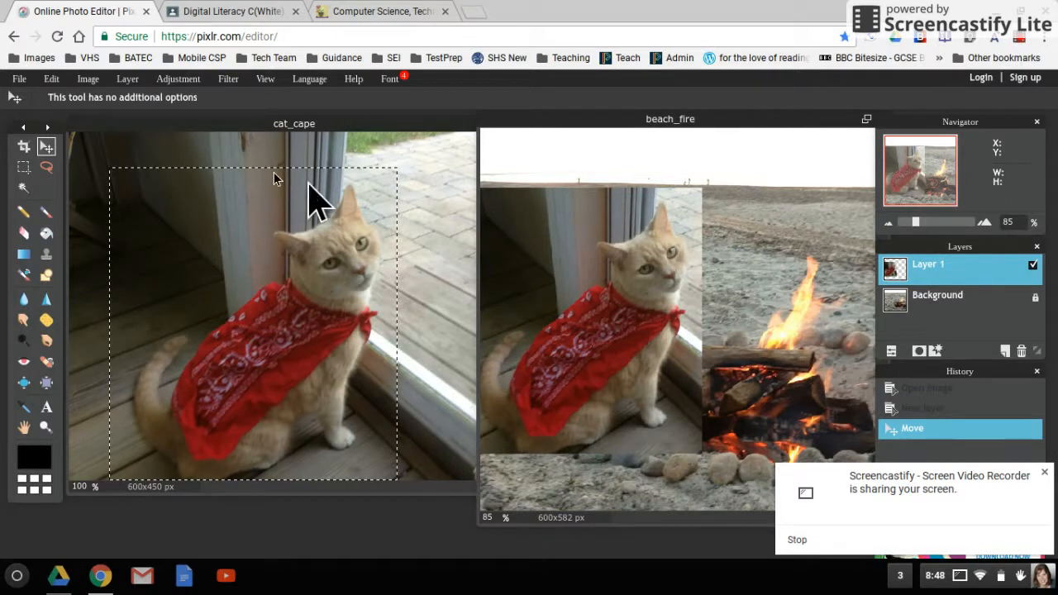
# - Shrink the cat layer to about half its size with Free transform, place it at the beach photo's left edge, and apply the changes
pyautogui.click(50, 78)
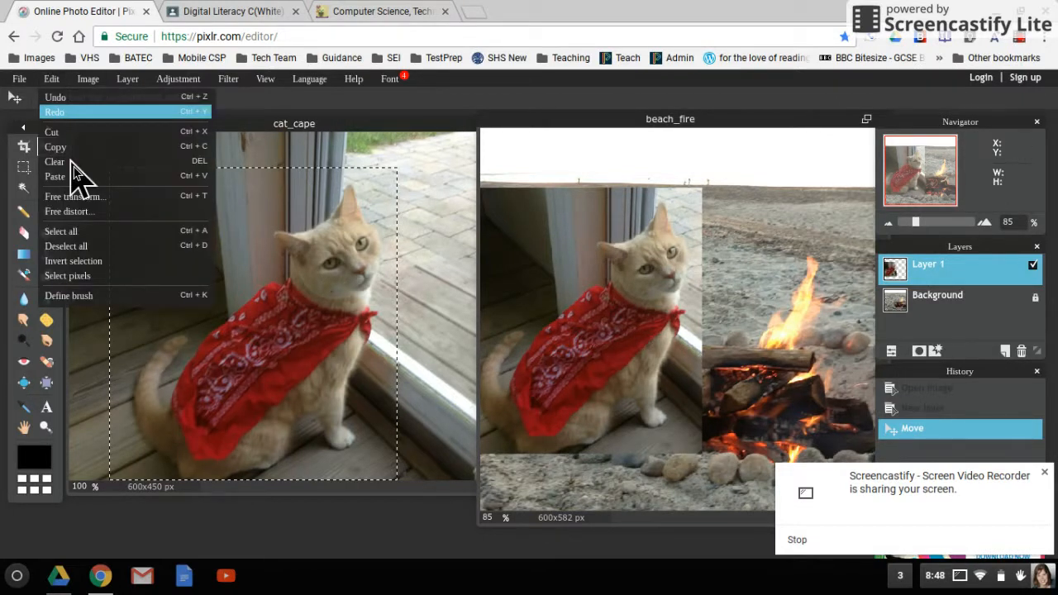
pyautogui.click(74, 196)
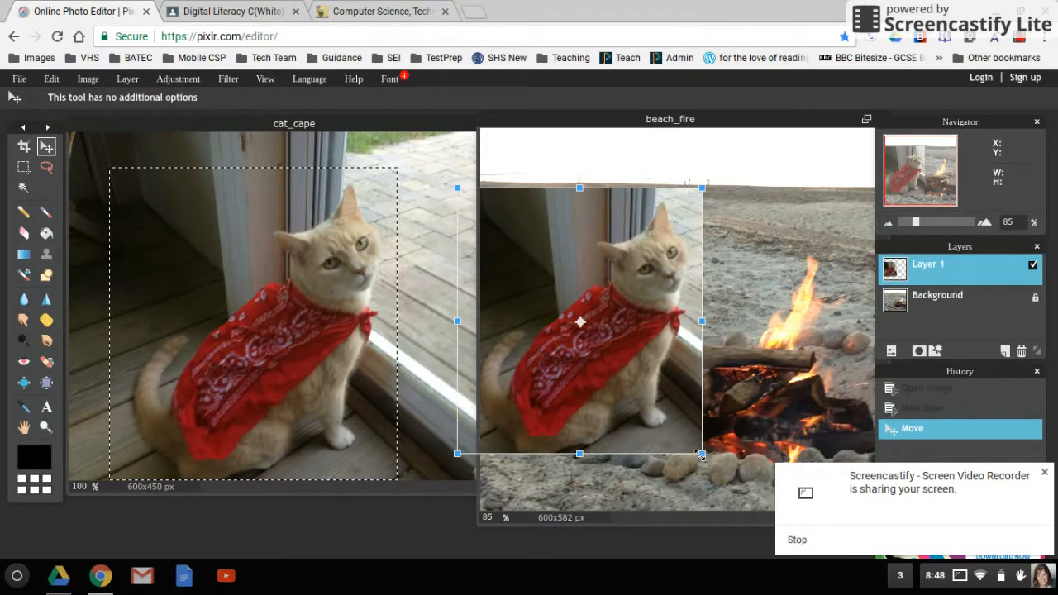
pyautogui.moveTo(700, 455); pyautogui.dragTo(633, 400)
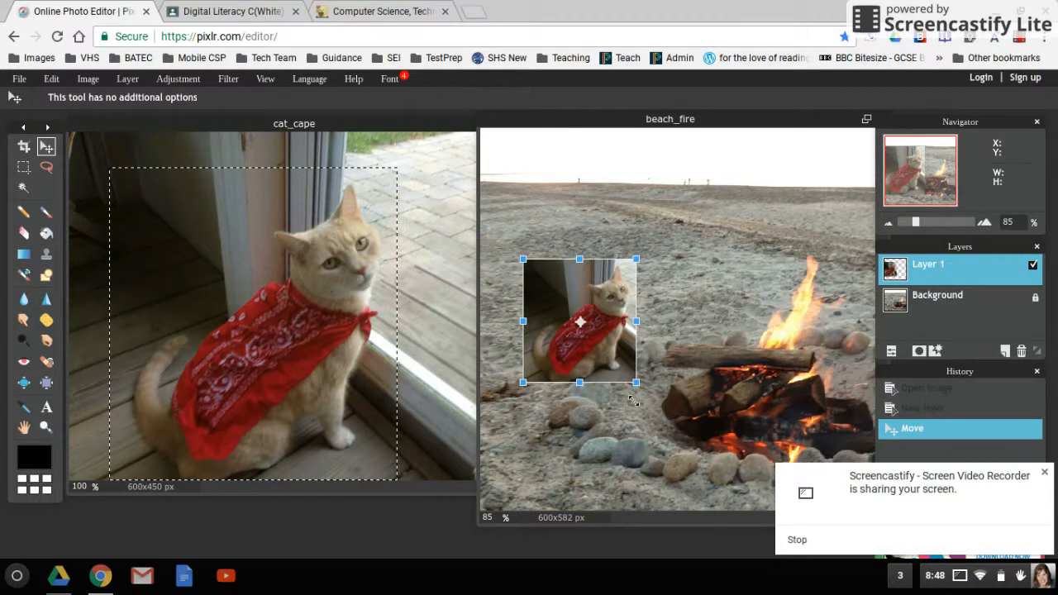
pyautogui.moveTo(604, 341); pyautogui.dragTo(567, 312)
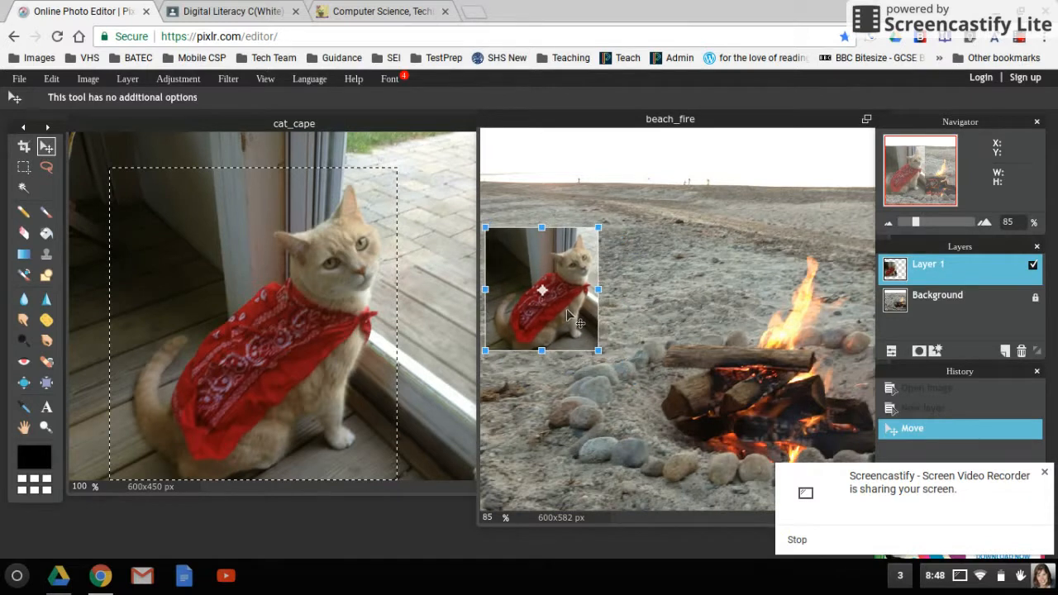
pyautogui.click(740, 277)
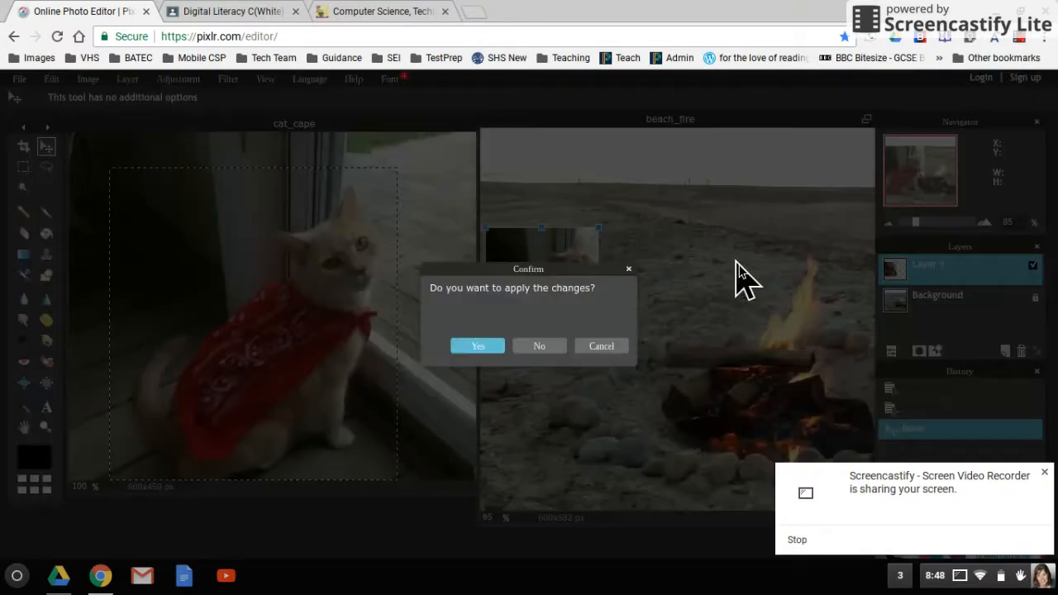
pyautogui.click(477, 347)
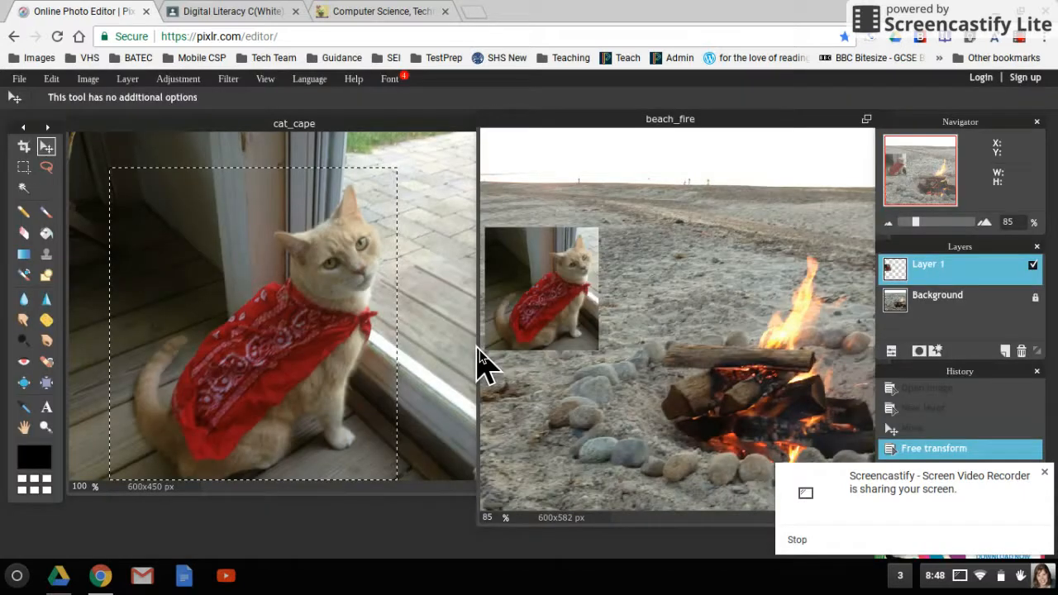
# - Save the combined image as beachSquareCat.jpg in the Lesson 3 Selection Tools folder
pyautogui.click(15, 80)
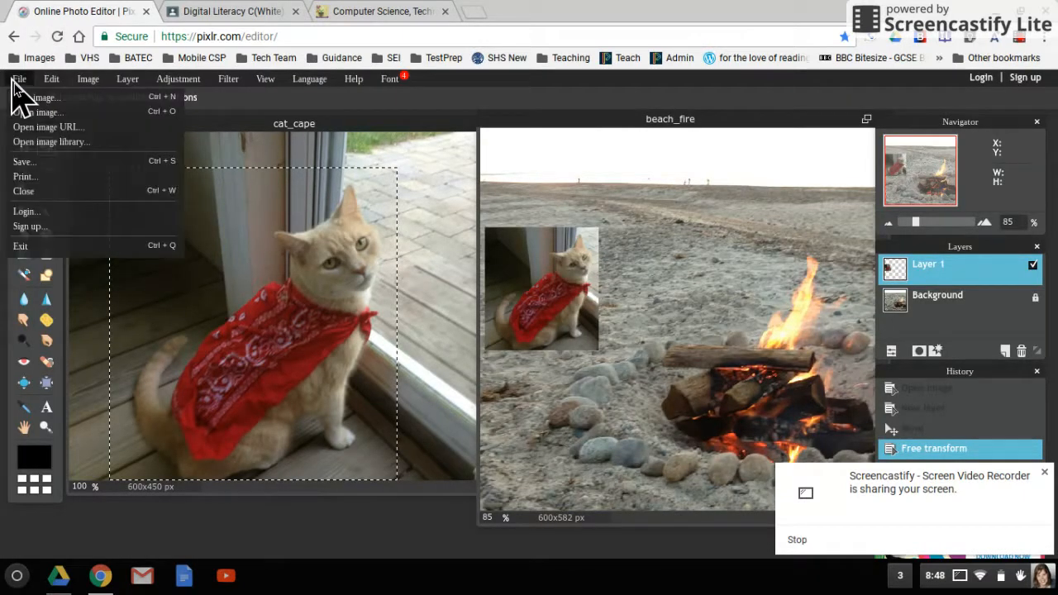
pyautogui.click(48, 162)
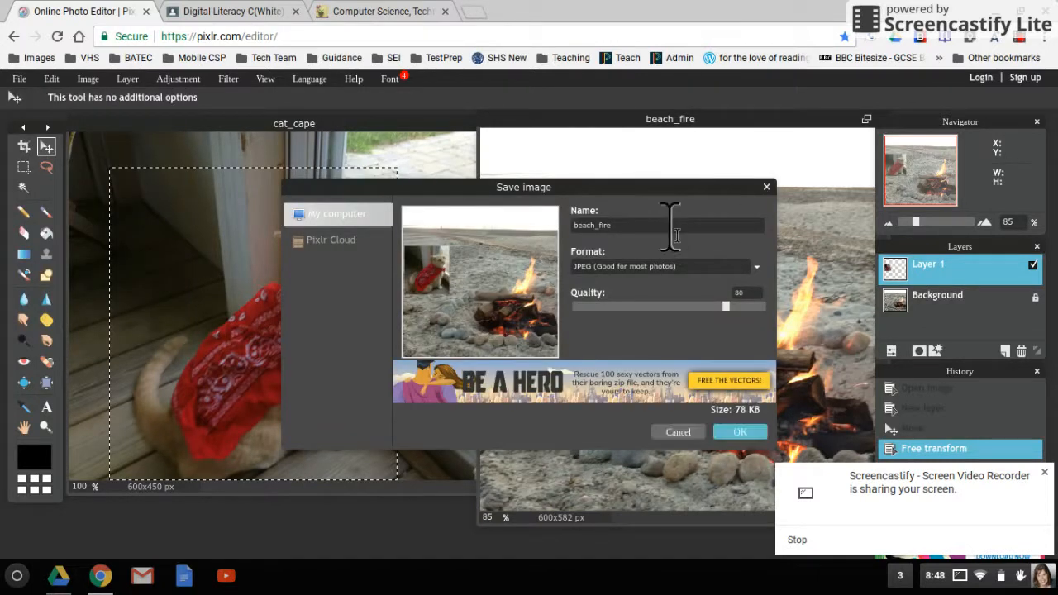
pyautogui.press('BackSpace')
pyautogui.press('BackSpace')
pyautogui.press('BackSpace')
pyautogui.press('BackSpace')
pyautogui.write('Squar')
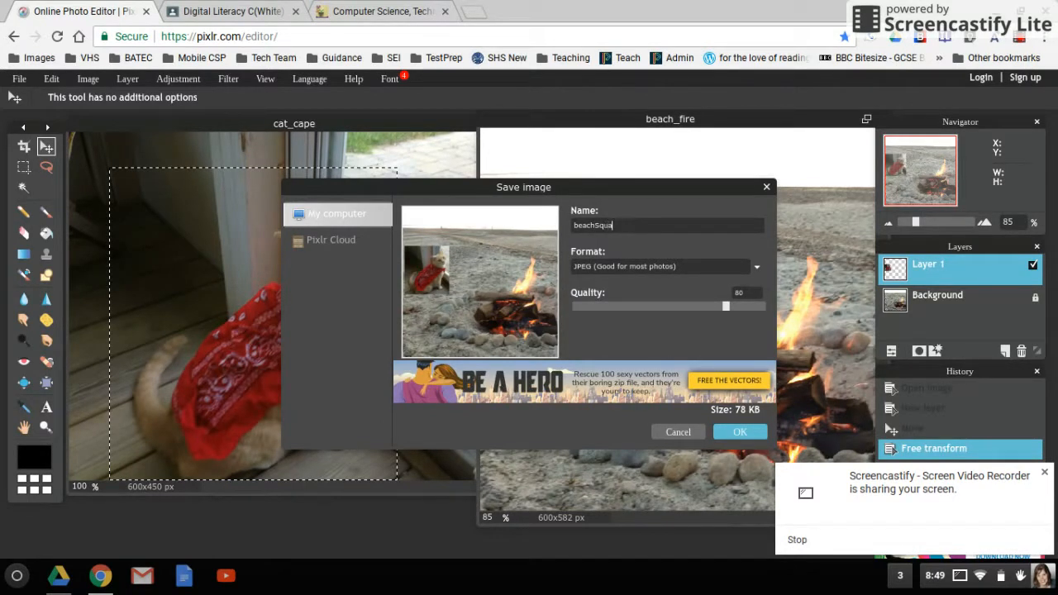
pyautogui.write('eCa')
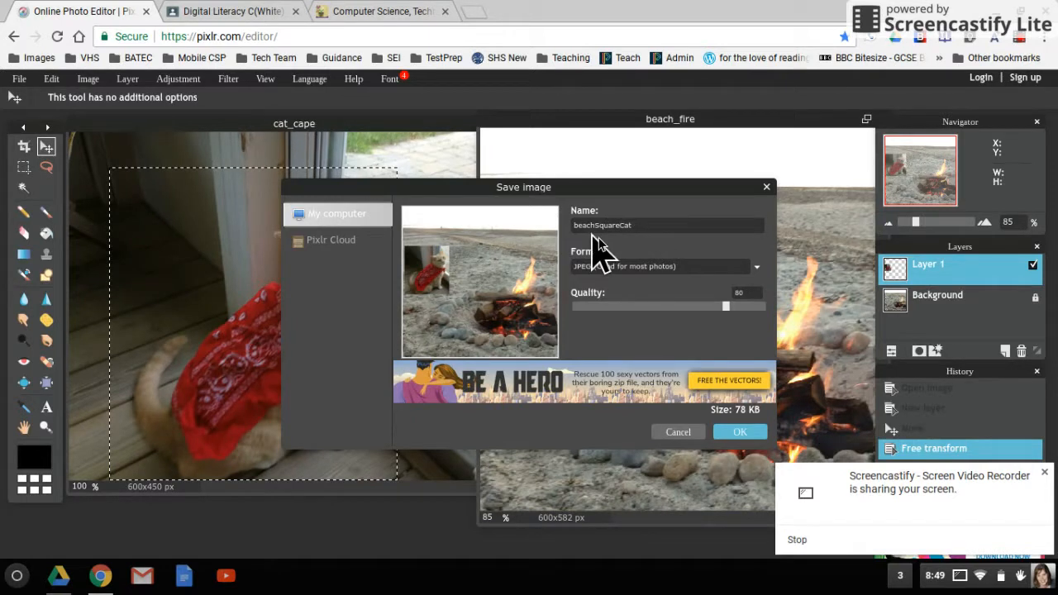
pyautogui.click(743, 447)
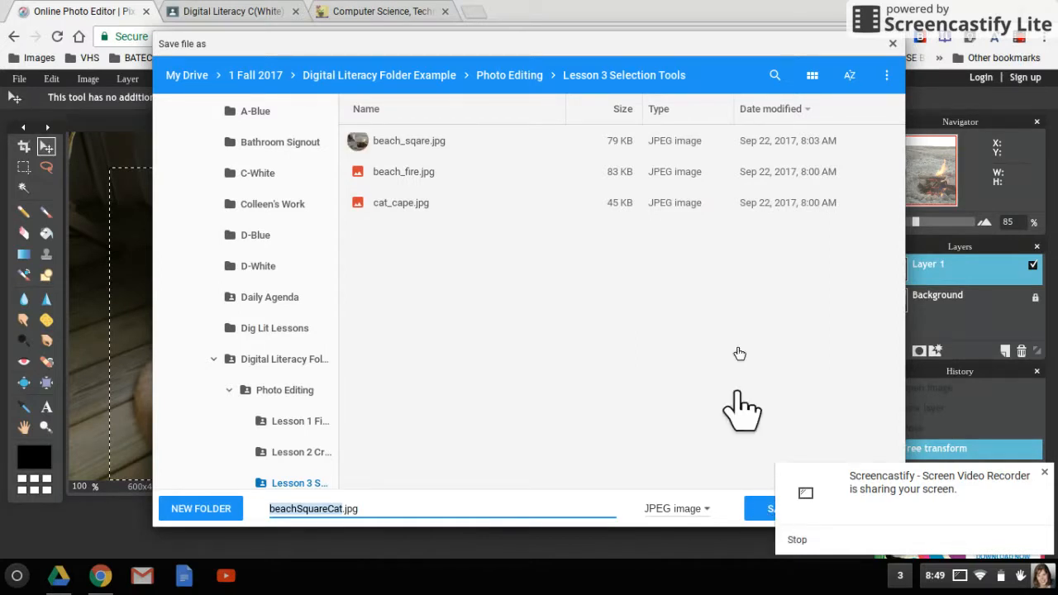
pyautogui.click(766, 511)
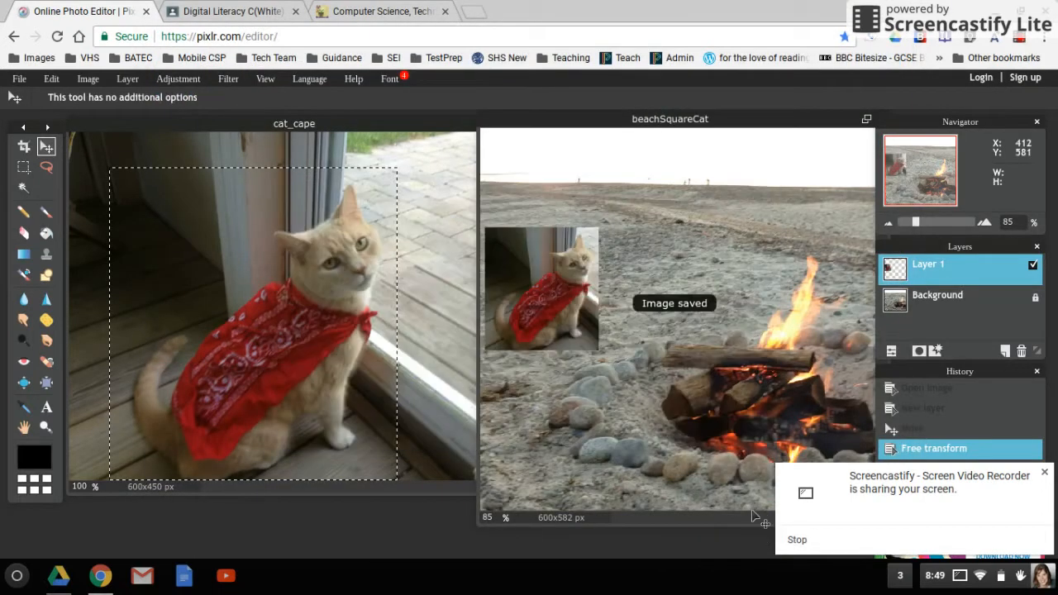